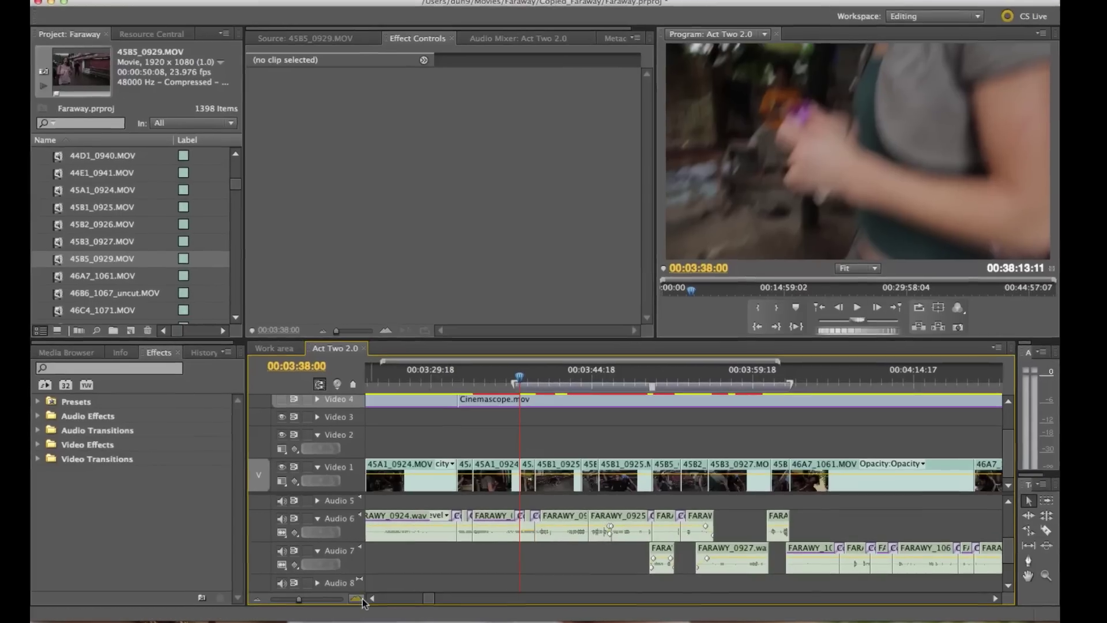
{"action": "left_click", "coordinate": [371, 598]}
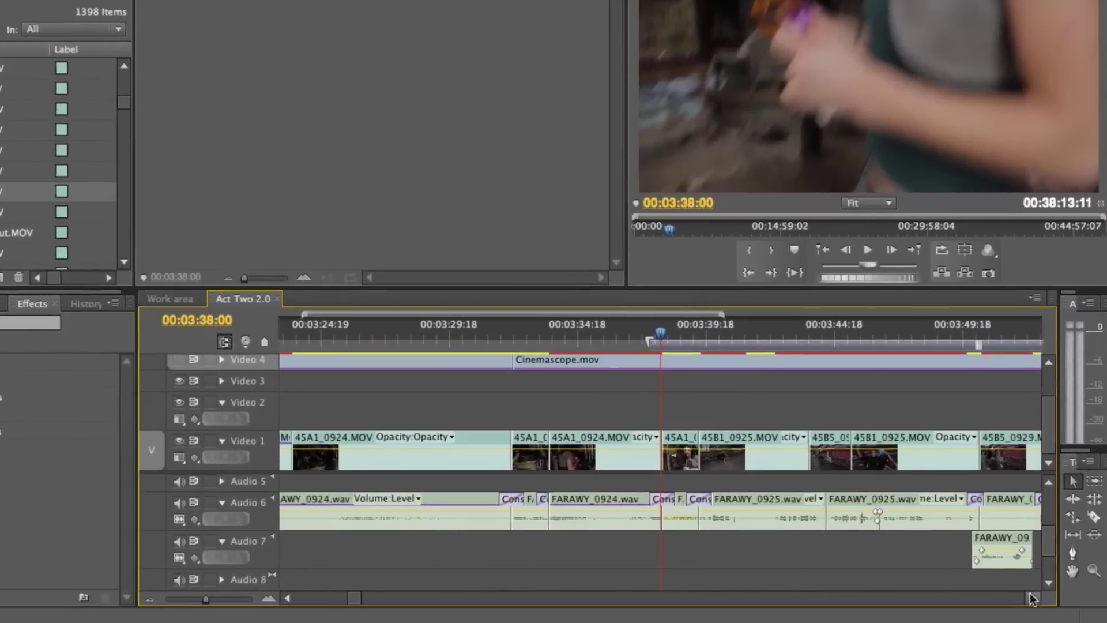
{"action": "left_click", "coordinate": [1024, 599]}
{"action": "left_click", "coordinate": [1024, 598]}
{"action": "left_click", "coordinate": [1024, 598]}
{"action": "left_click", "coordinate": [1024, 598]}
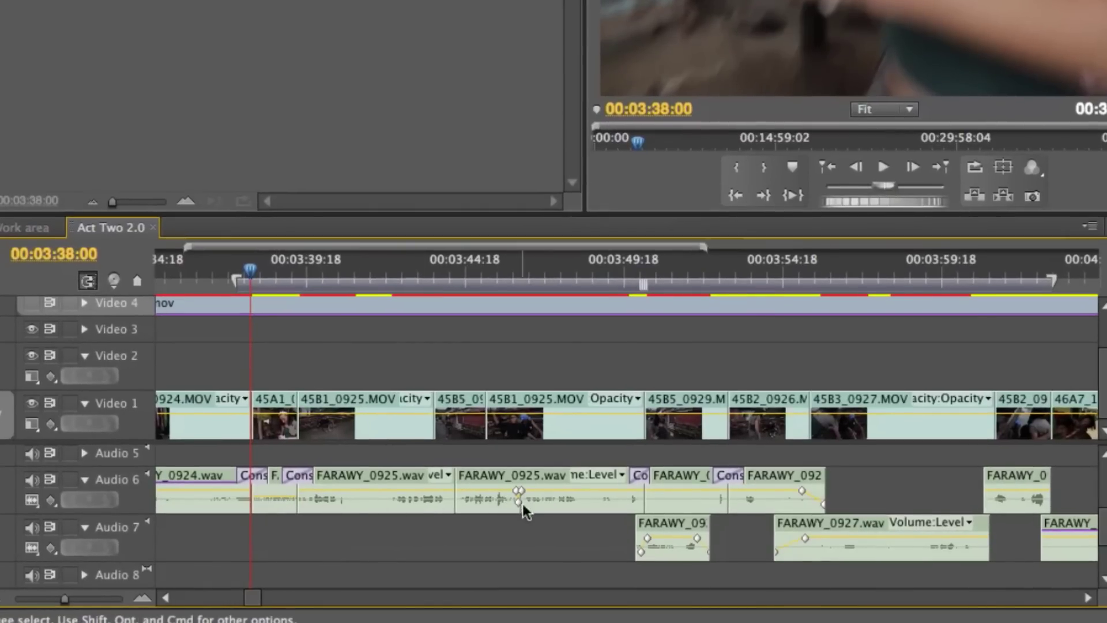
{"action": "left_click_drag", "start_coordinate": [518, 491], "coordinate": [518, 504]}
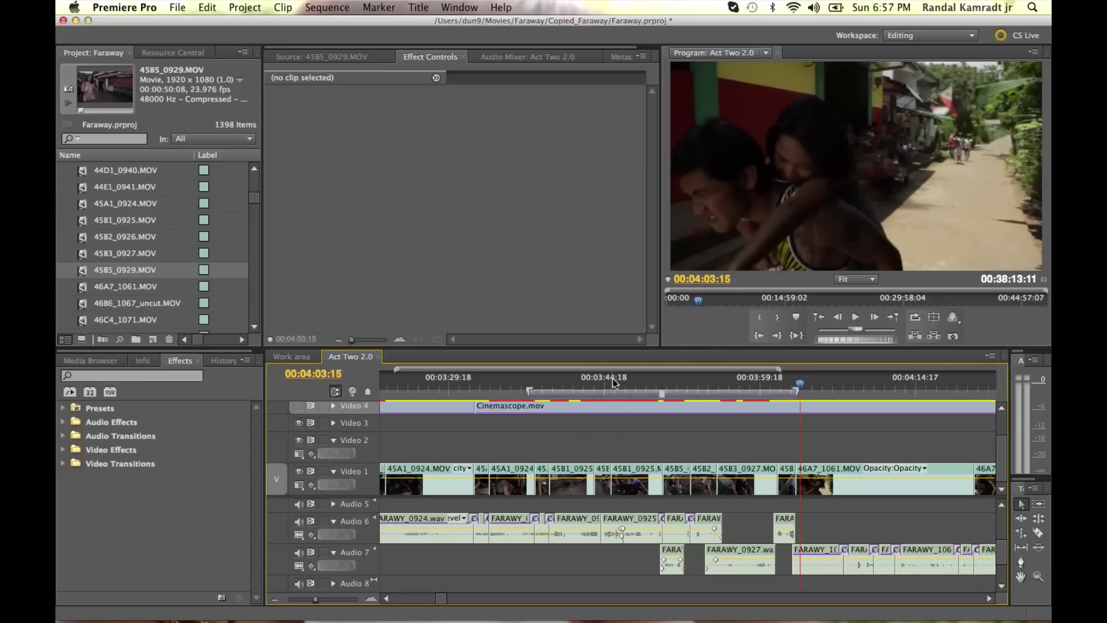
Go to 00:03:41:12 in the Act Two 2.0 sequence and turn on visibility of the Video 4 track holding Cinemascope.mov
{"action": "left_click", "coordinate": [624, 378]}
{"action": "left_click", "coordinate": [569, 385]}
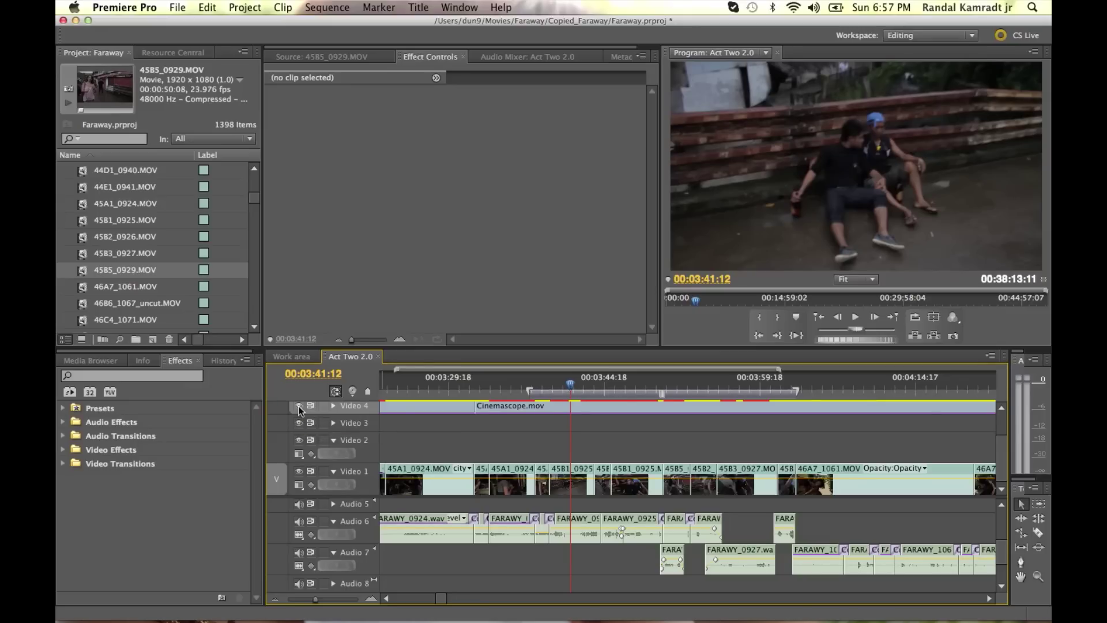
{"action": "left_click", "coordinate": [300, 407]}
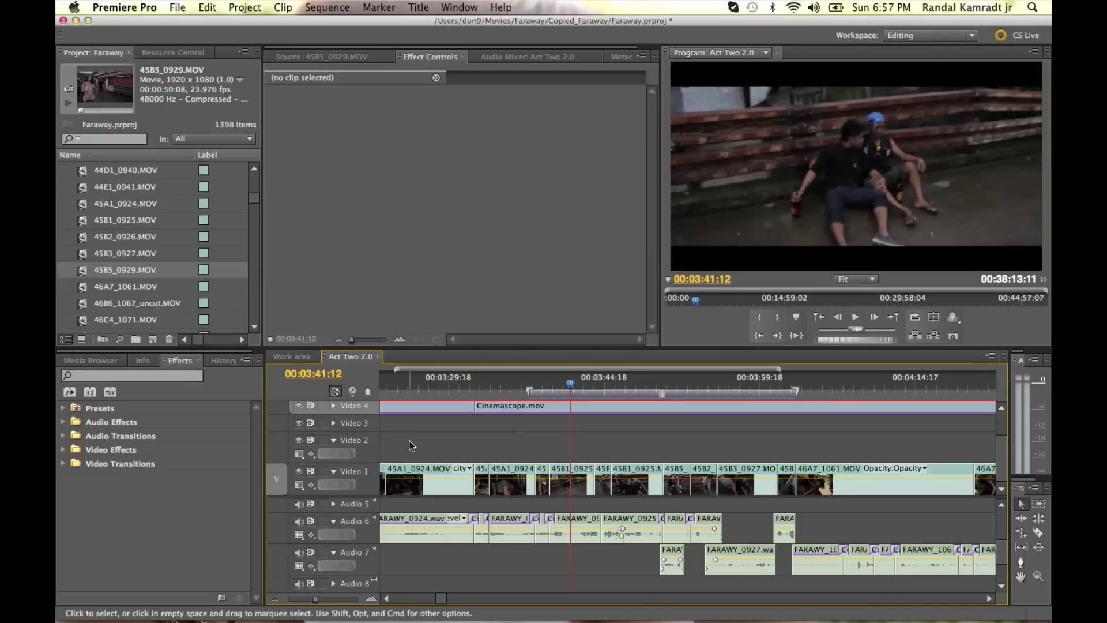
Try shifting the 45B1_0925.MOV clip at 00:03:46:20 vertically within the letterbox, to a position of 606
{"action": "left_click", "coordinate": [544, 386]}
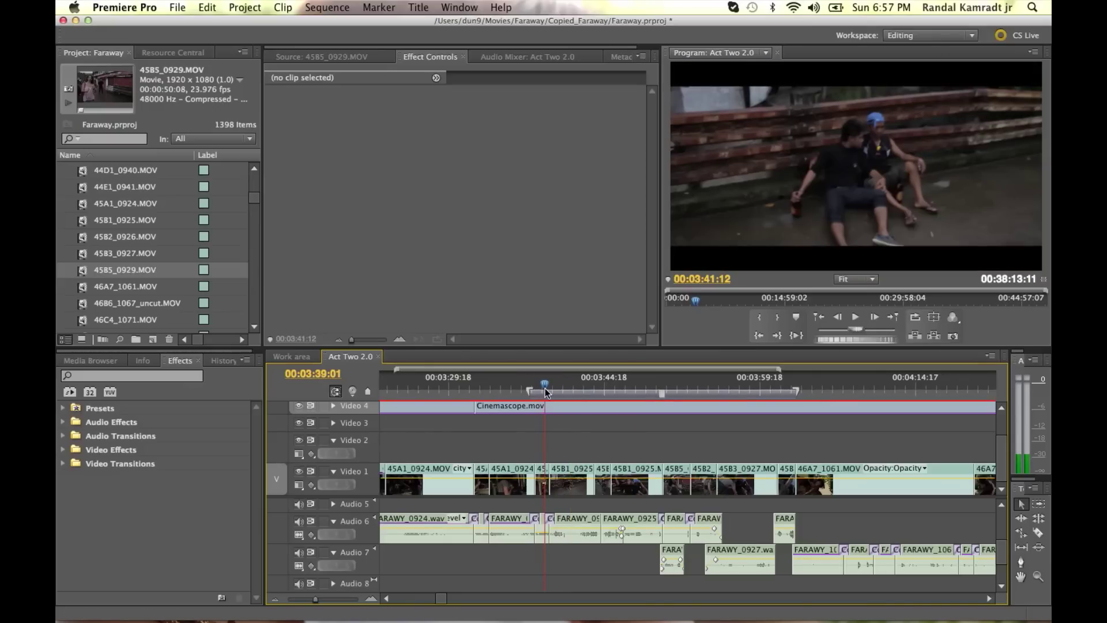
{"action": "left_click", "coordinate": [604, 387]}
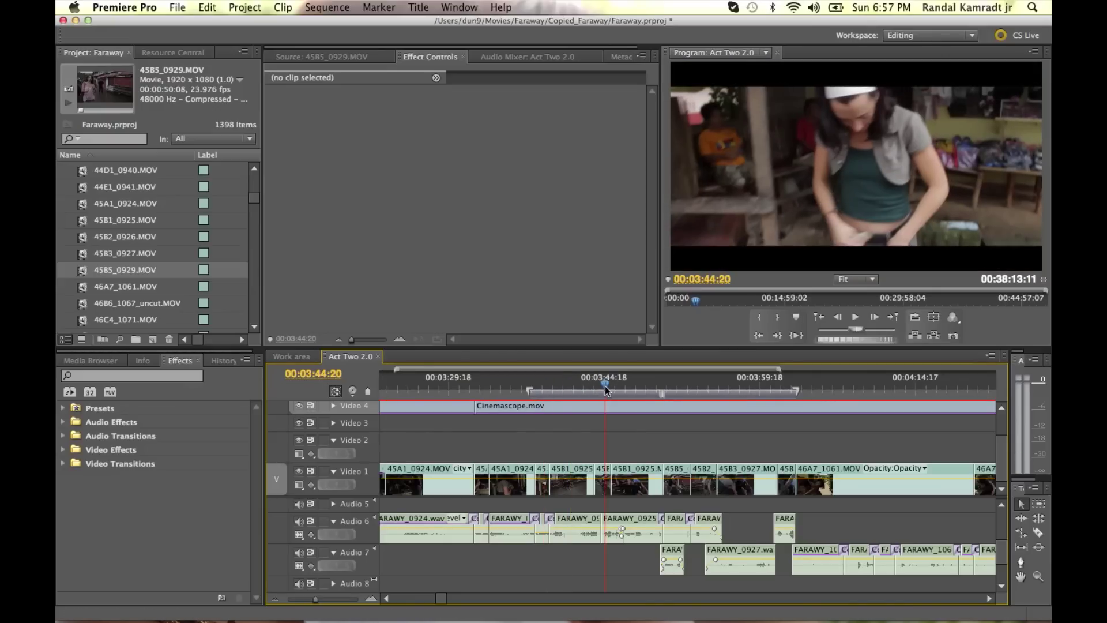
{"action": "left_click_drag", "start_coordinate": [604, 388], "coordinate": [628, 390]}
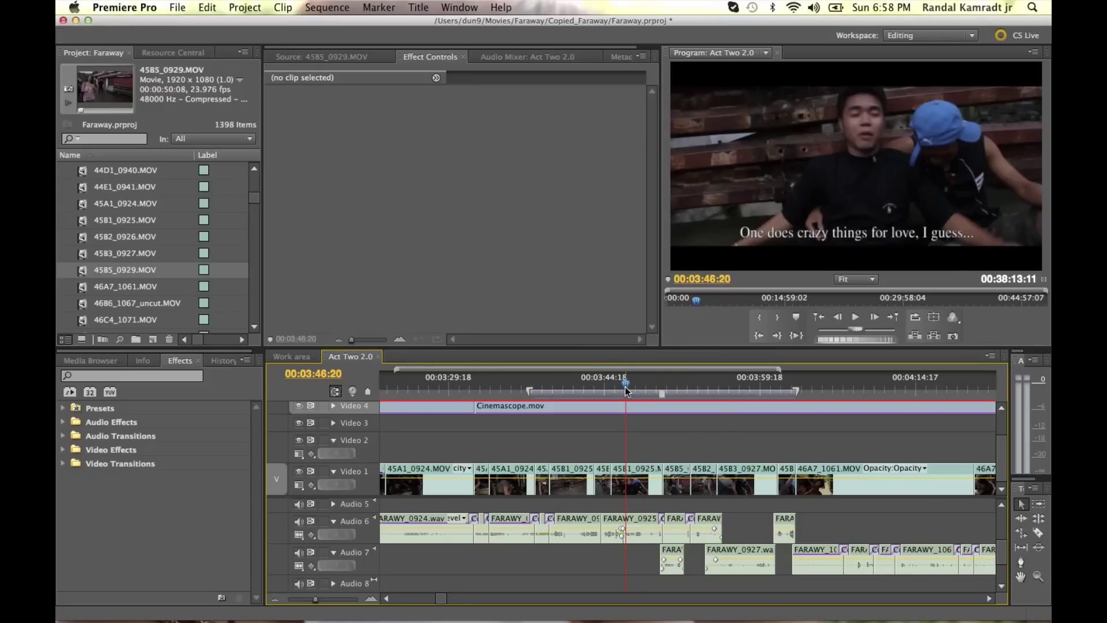
{"action": "left_click", "coordinate": [636, 475]}
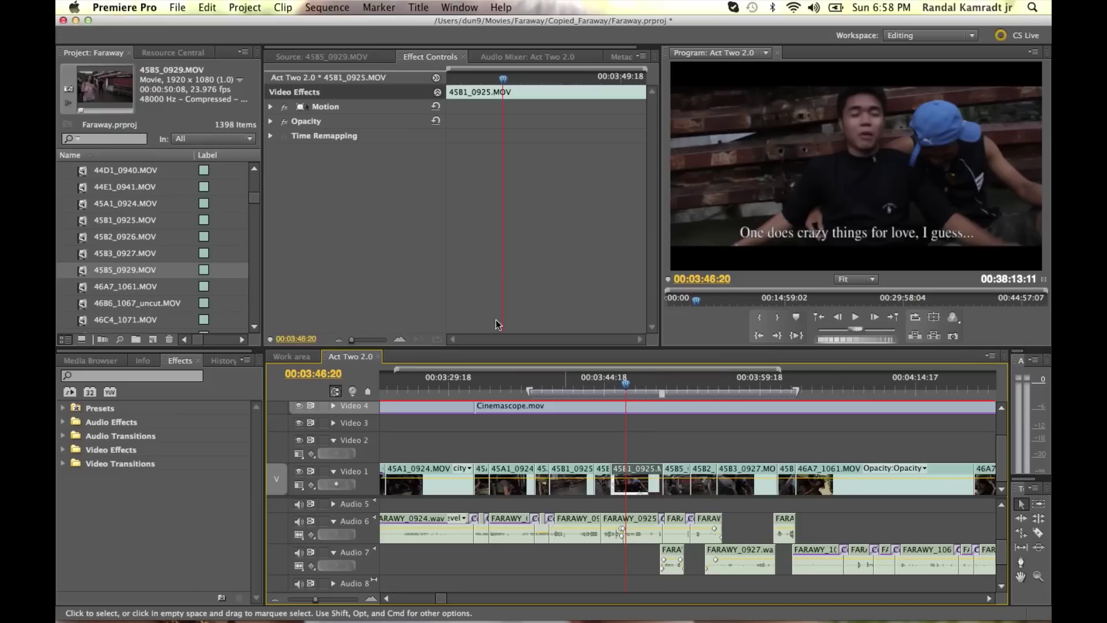
{"action": "left_click", "coordinate": [270, 107]}
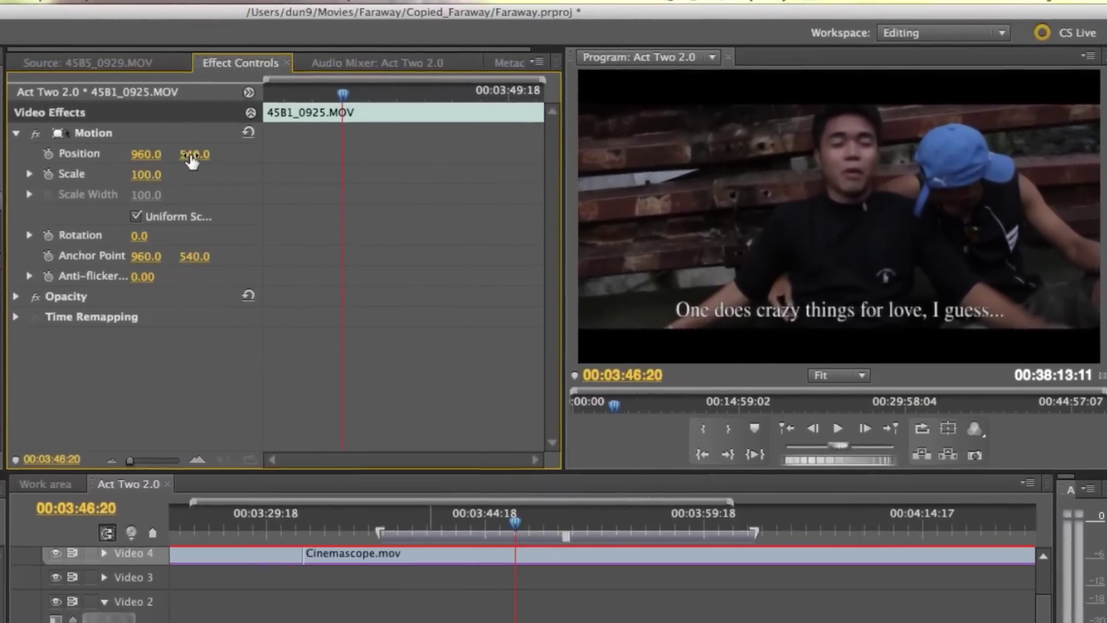
{"action": "left_click_drag", "start_coordinate": [220, 151], "coordinate": [232, 151]}
{"action": "mouse_move", "coordinate": [167, 158]}
{"action": "left_mouse_down"}
{"action": "mouse_move", "coordinate": [189, 158]}
{"action": "mouse_move", "coordinate": [123, 159]}
{"action": "mouse_move", "coordinate": [180, 158]}
{"action": "left_mouse_up"}
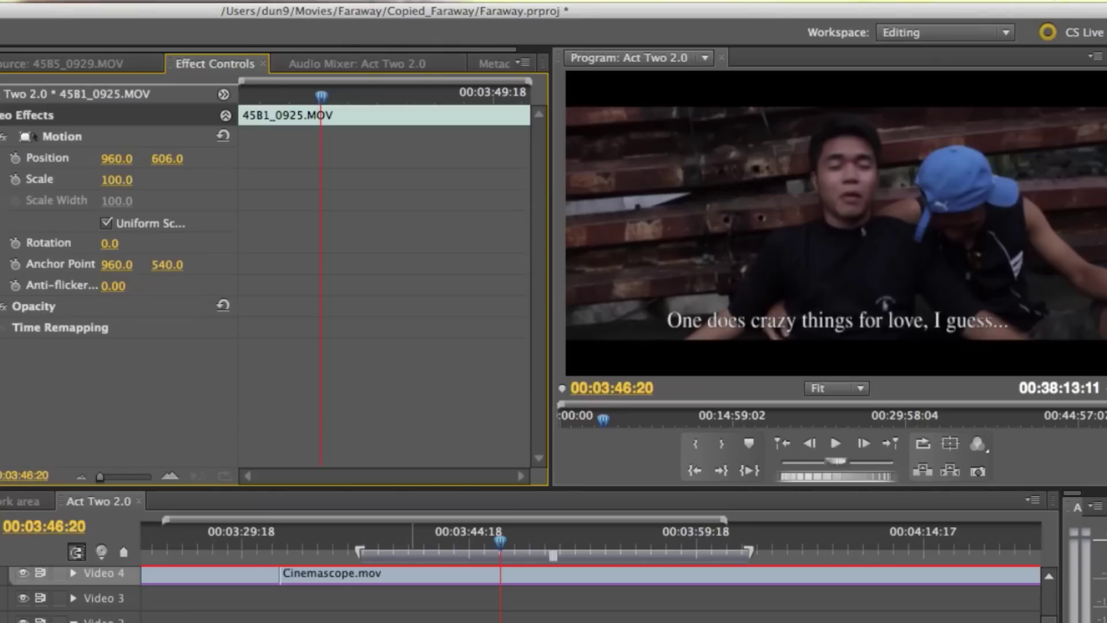
Undo the vertical position change on the 45B1_0925.MOV clip and deselect it
{"action": "left_click", "coordinate": [1, 1]}
{"action": "left_click", "coordinate": [5, 18]}
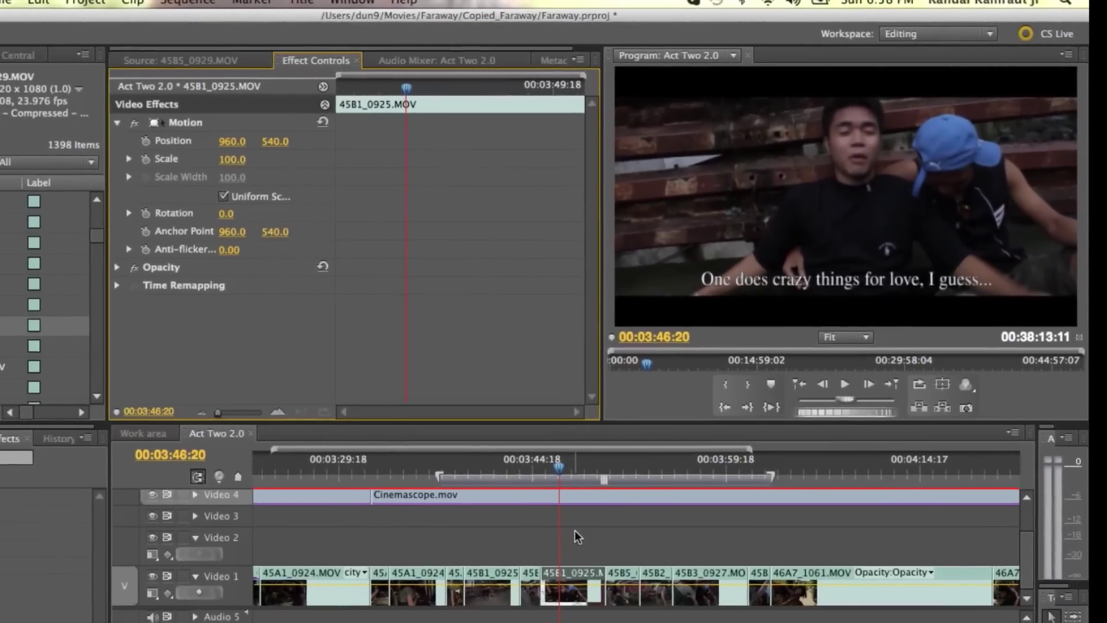
{"action": "left_click", "coordinate": [566, 582]}
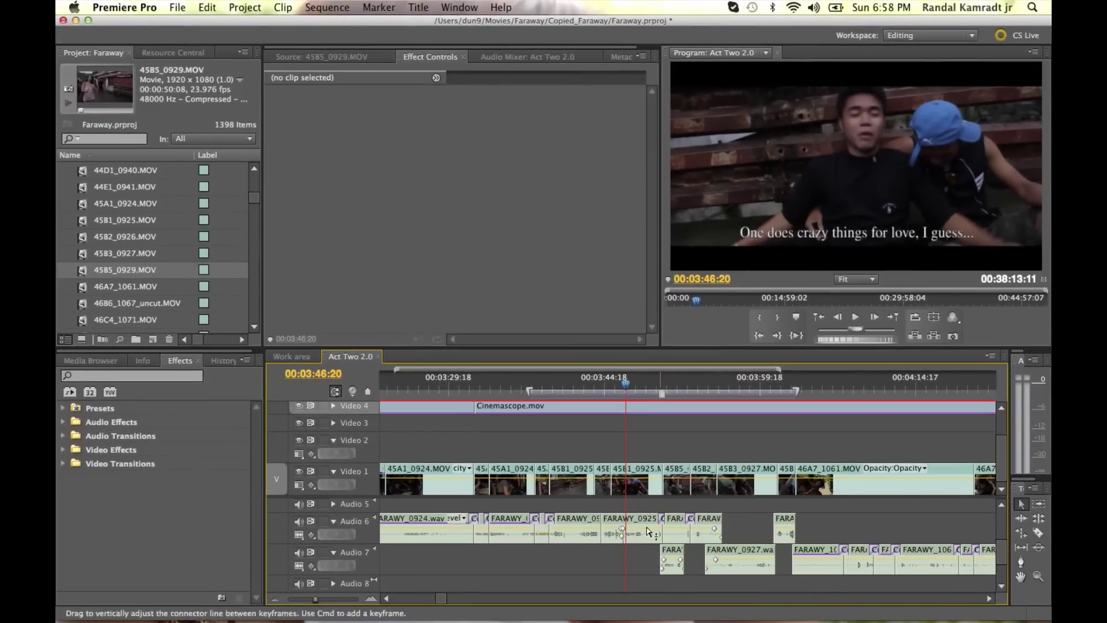
{"action": "left_click", "coordinate": [62, 422]}
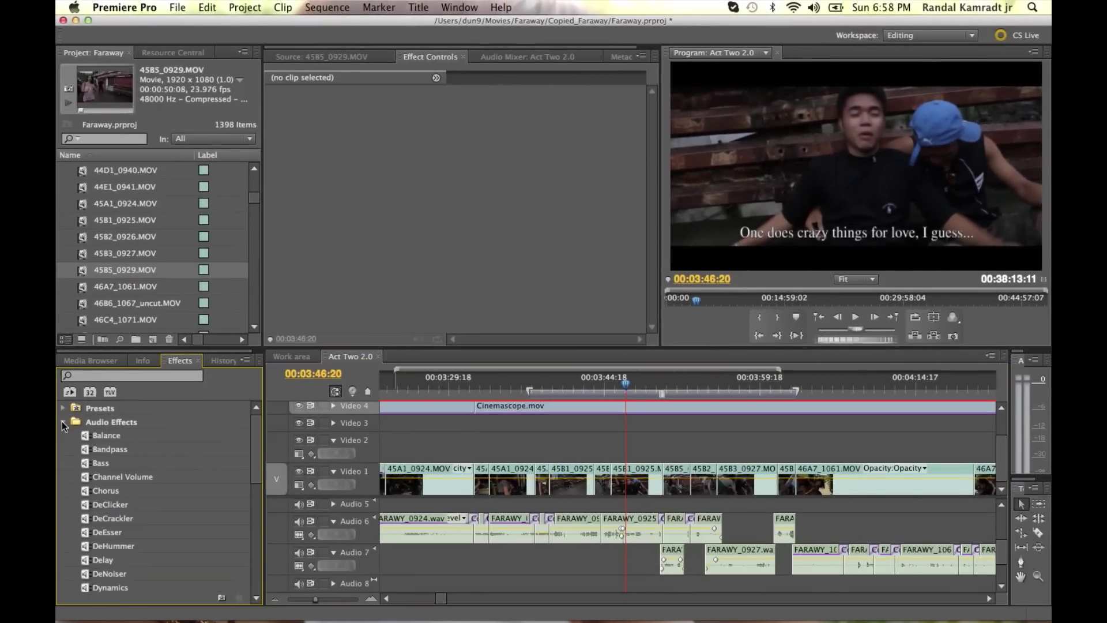
{"action": "scroll", "coordinate": [66, 438], "scroll_direction": "down", "scroll_amount": 5}
{"action": "scroll", "coordinate": [68, 437], "scroll_direction": "up", "scroll_amount": 5}
{"action": "left_click", "coordinate": [62, 422]}
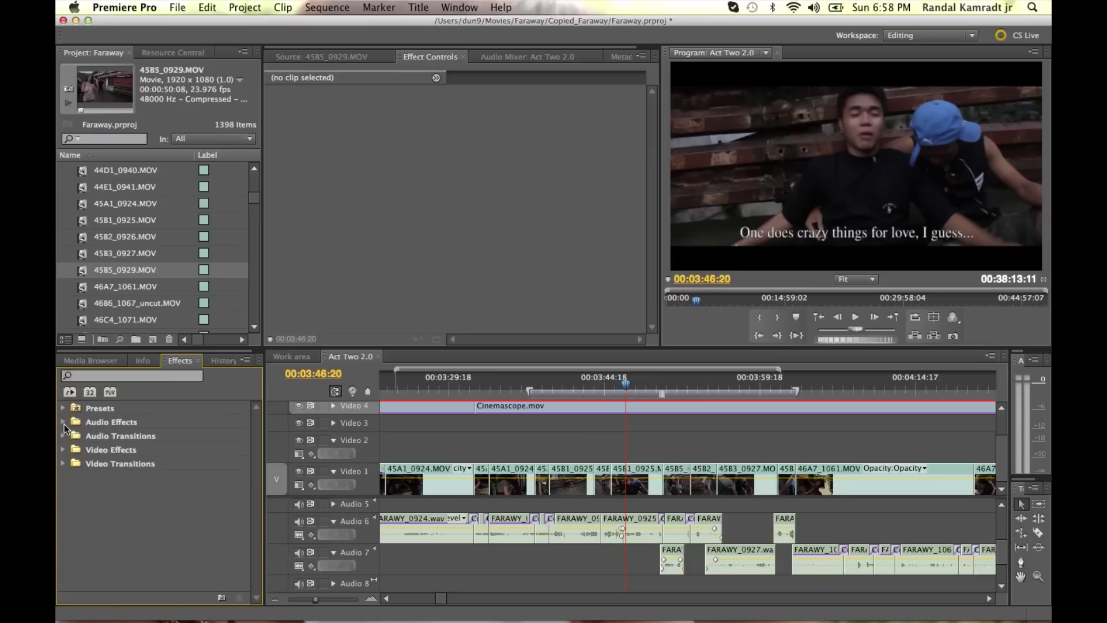
Apply the Magic Bullet Looks effect to the 45B5_0929.MOV clip at 00:03:44:20 and open its look for editing
{"action": "left_click", "coordinate": [64, 449]}
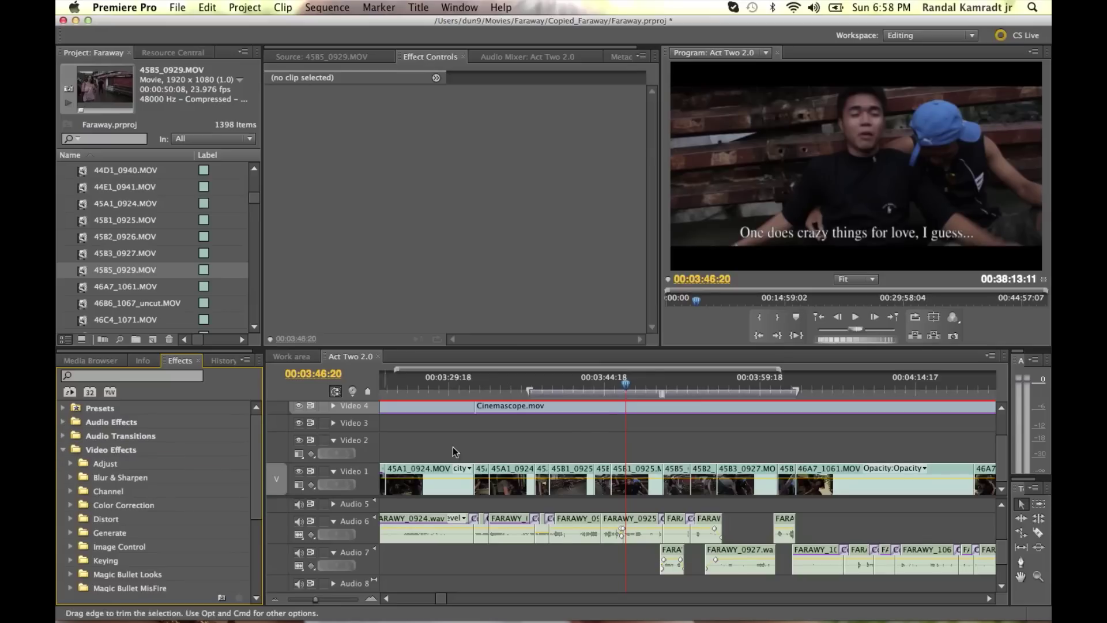
{"action": "left_click", "coordinate": [580, 386]}
{"action": "left_click_drag", "start_coordinate": [580, 386], "coordinate": [569, 384]}
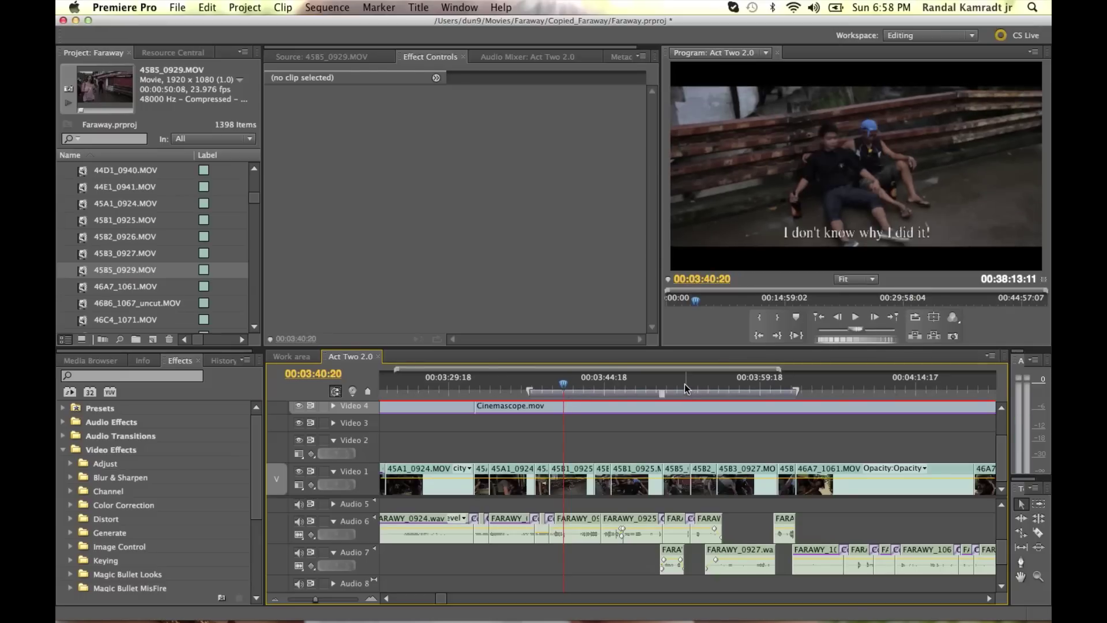
{"action": "left_click", "coordinate": [540, 386]}
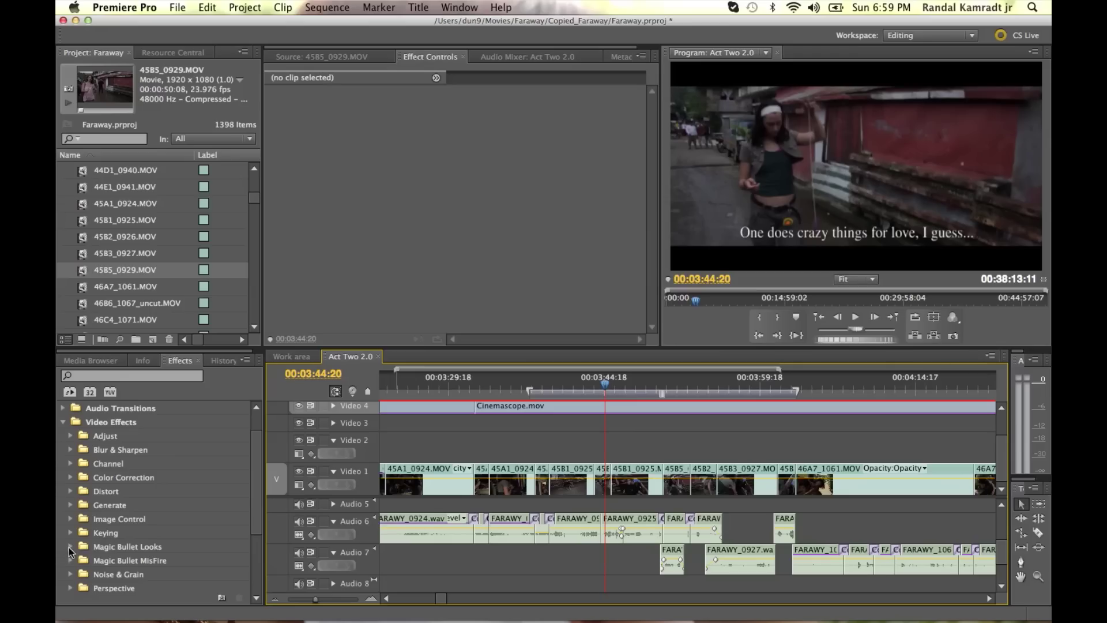
{"action": "left_click", "coordinate": [68, 547]}
{"action": "scroll", "coordinate": [106, 548], "scroll_direction": "down", "scroll_amount": 3}
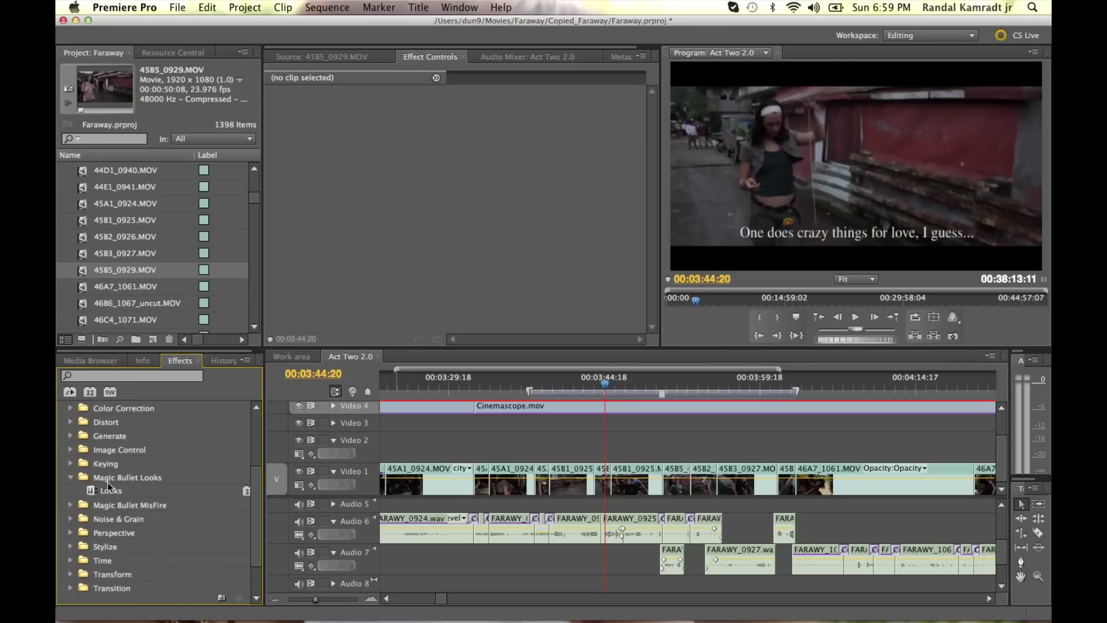
{"action": "left_click_drag", "start_coordinate": [95, 494], "coordinate": [602, 489]}
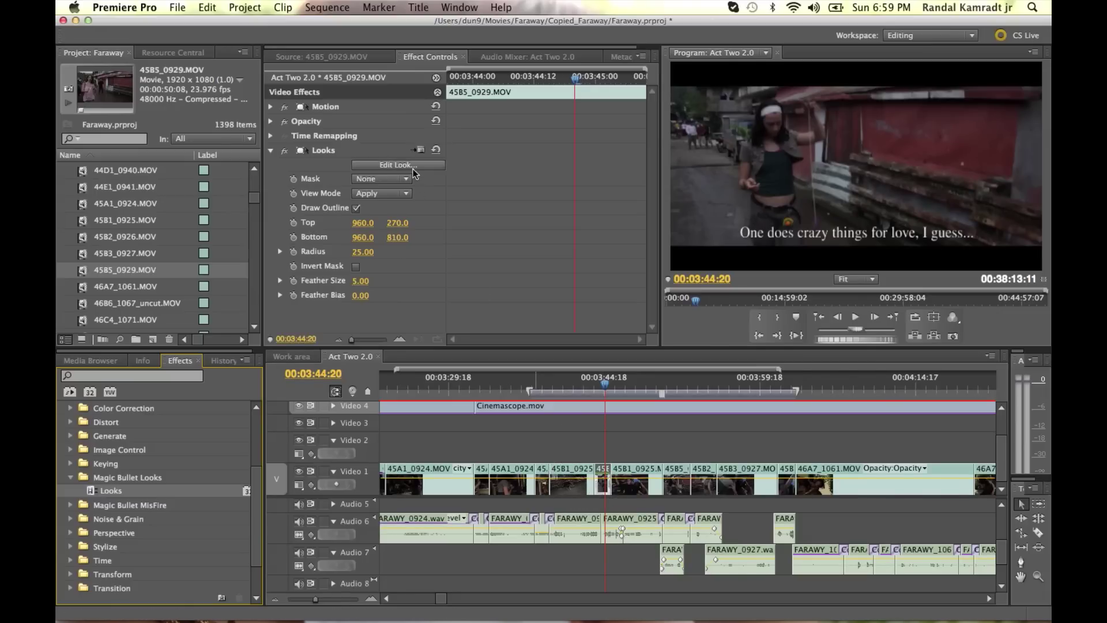
{"action": "left_click", "coordinate": [412, 166]}
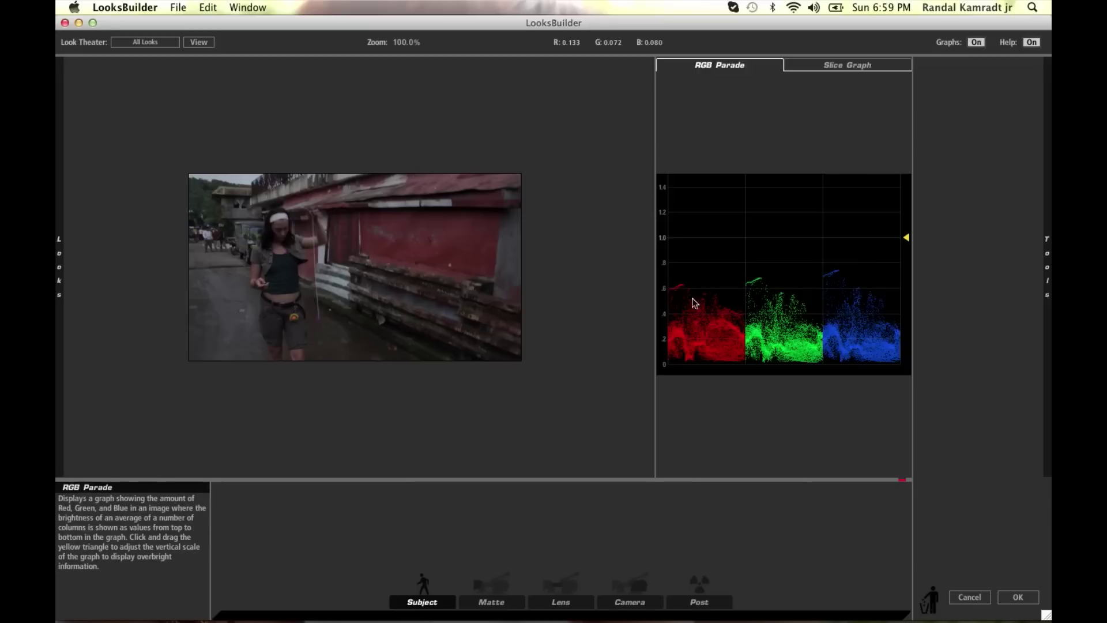
Examine the frame preview at several magnifications alongside the RGB Parade graph
{"action": "scroll", "coordinate": [374, 293], "scroll_direction": "up", "scroll_amount": 4}
{"action": "scroll", "coordinate": [372, 288], "scroll_direction": "up", "scroll_amount": 3}
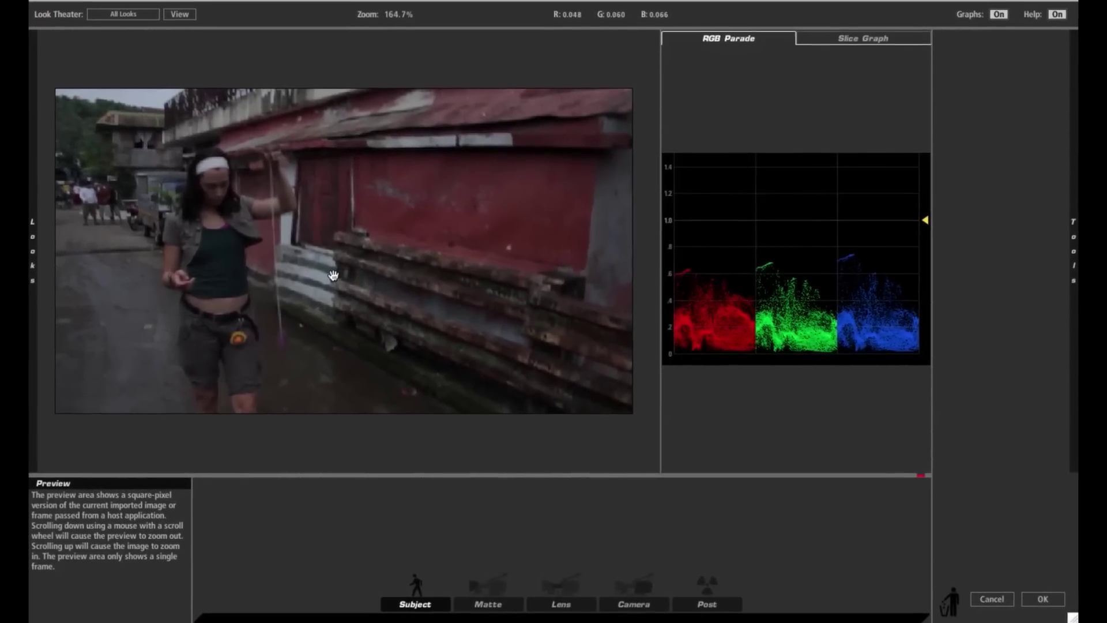
{"action": "scroll", "coordinate": [334, 279], "scroll_direction": "down", "scroll_amount": 3}
{"action": "scroll", "coordinate": [332, 276], "scroll_direction": "up", "scroll_amount": 1}
{"action": "scroll", "coordinate": [327, 268], "scroll_direction": "up", "scroll_amount": 1}
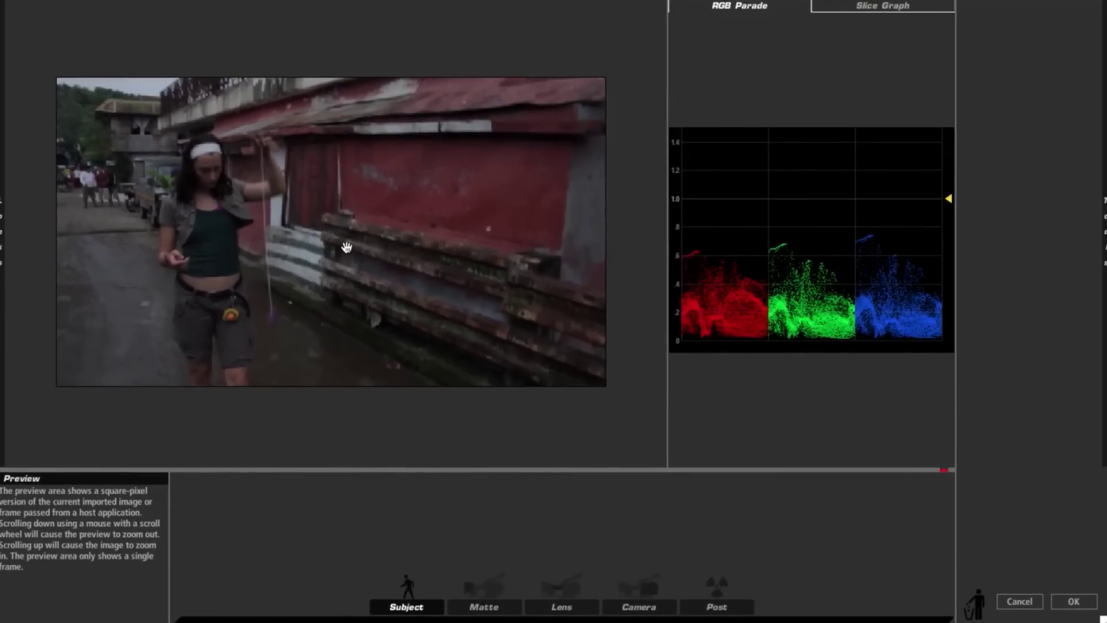
{"action": "scroll", "coordinate": [348, 247], "scroll_direction": "up", "scroll_amount": 6}
{"action": "scroll", "coordinate": [301, 239], "scroll_direction": "down", "scroll_amount": 5}
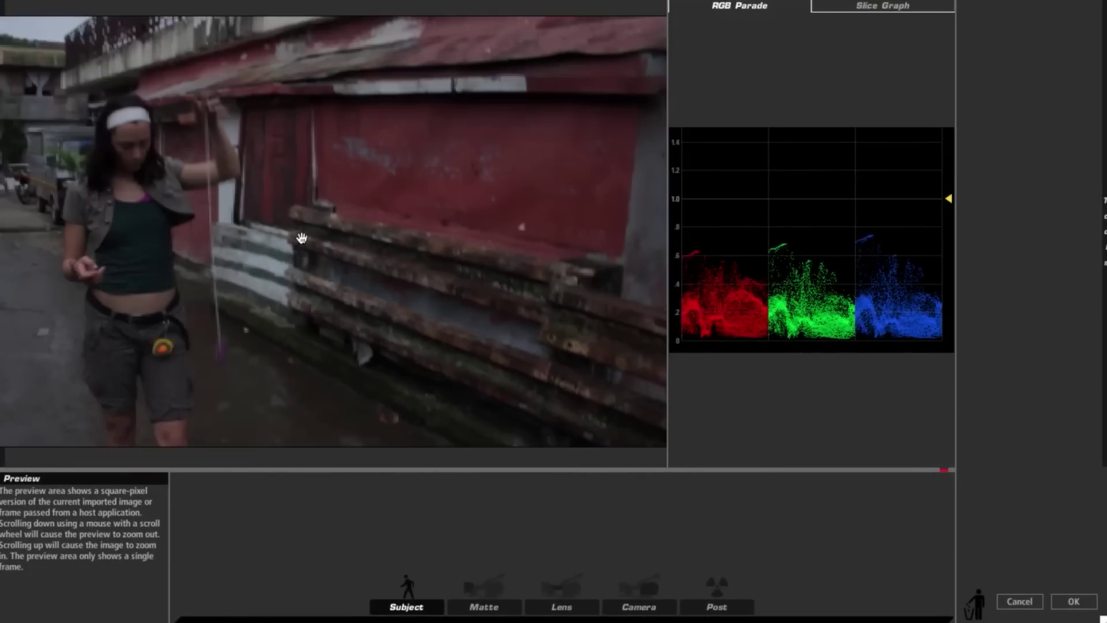
{"action": "scroll", "coordinate": [301, 239], "scroll_direction": "down", "scroll_amount": 1}
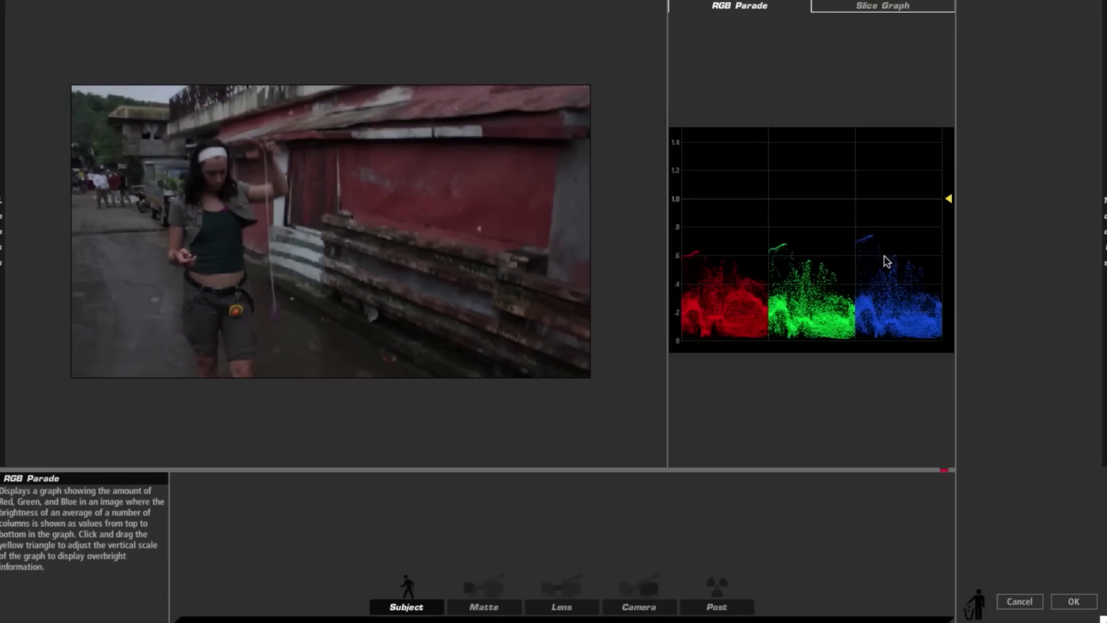
Try the Basic Warm Max and Dreamy Reflection look presets on the shot
{"action": "mouse_move", "coordinate": [2, 231]}
{"action": "scroll", "coordinate": [84, 124], "scroll_direction": "down", "scroll_amount": 1}
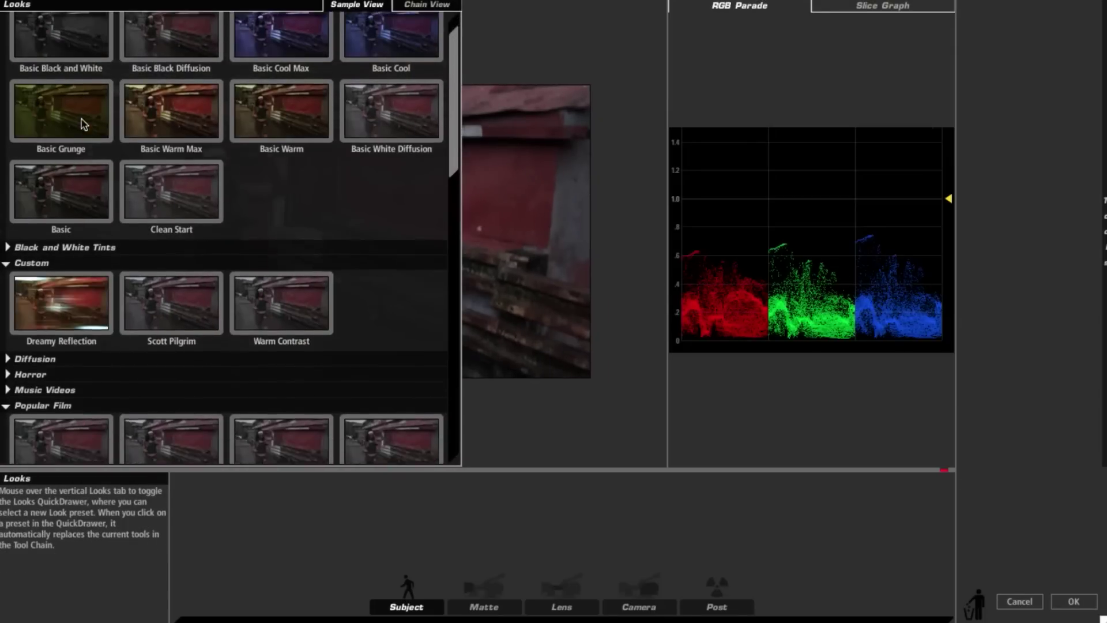
{"action": "scroll", "coordinate": [84, 123], "scroll_direction": "down", "scroll_amount": 4}
{"action": "scroll", "coordinate": [84, 125], "scroll_direction": "up", "scroll_amount": 5}
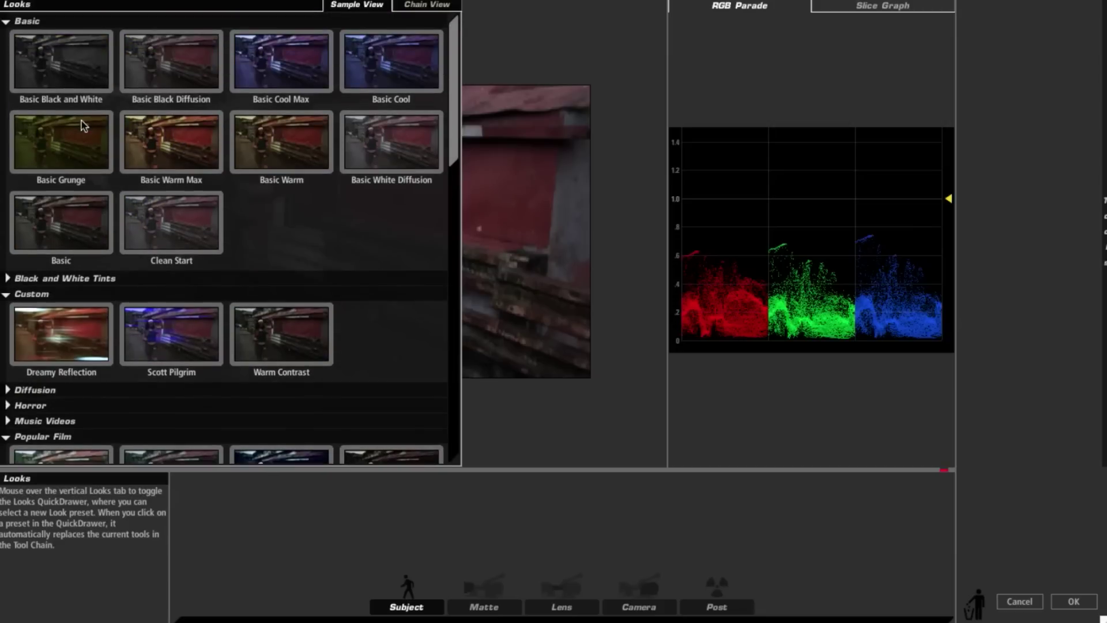
{"action": "left_click", "coordinate": [195, 159]}
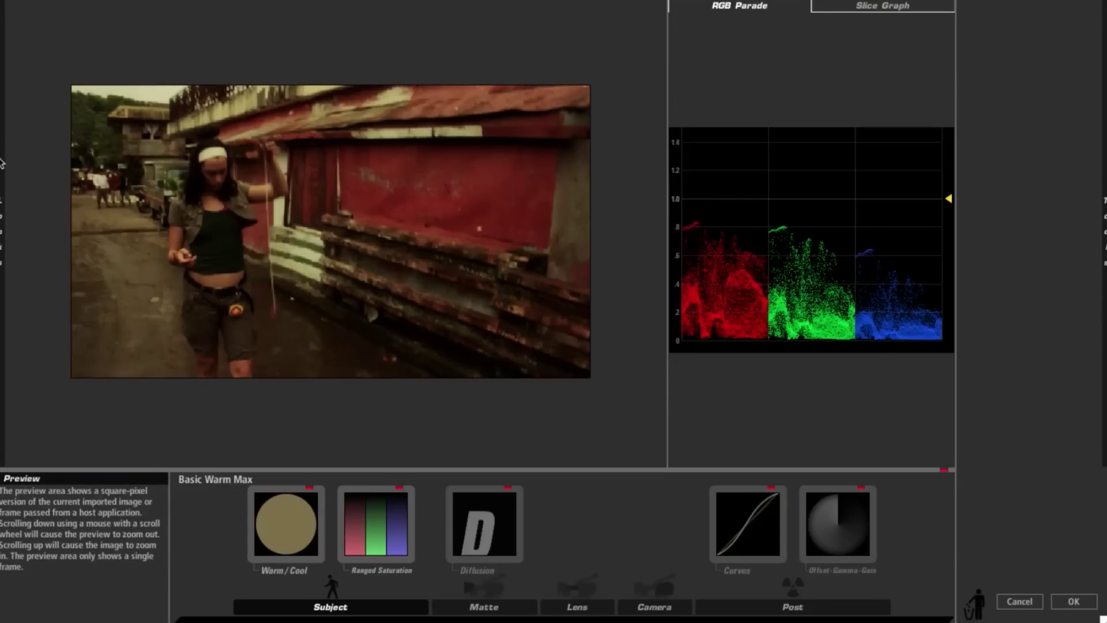
{"action": "mouse_move", "coordinate": [3, 228]}
{"action": "left_click", "coordinate": [81, 337]}
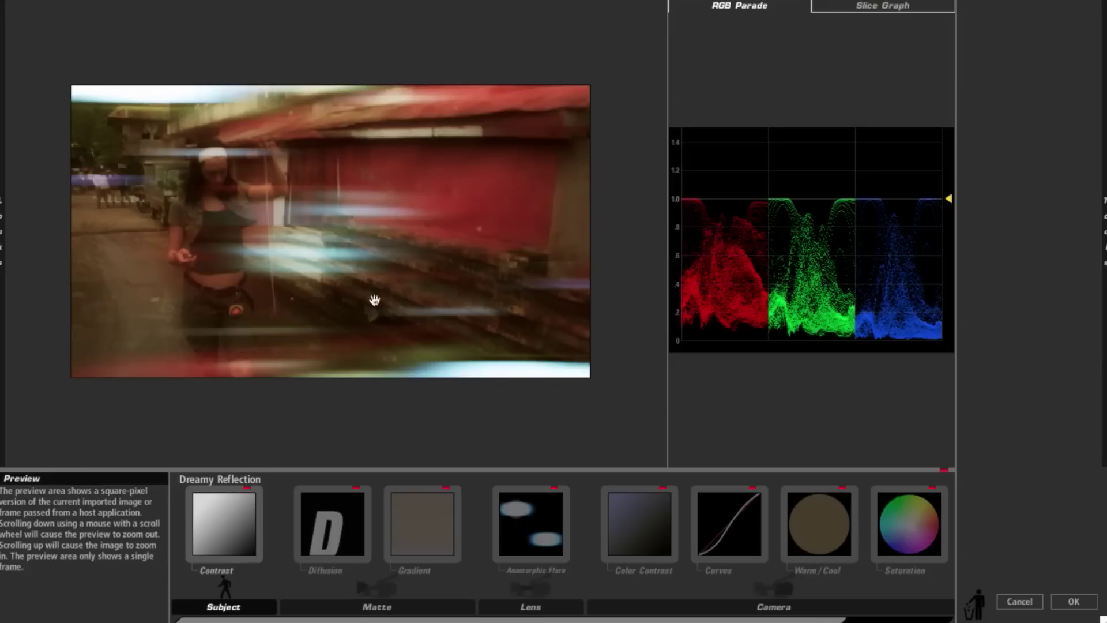
Apply the custom Warm Contrast look preset and open the settings of its Warm/Cool tool
{"action": "mouse_move", "coordinate": [2, 231]}
{"action": "left_click", "coordinate": [264, 321]}
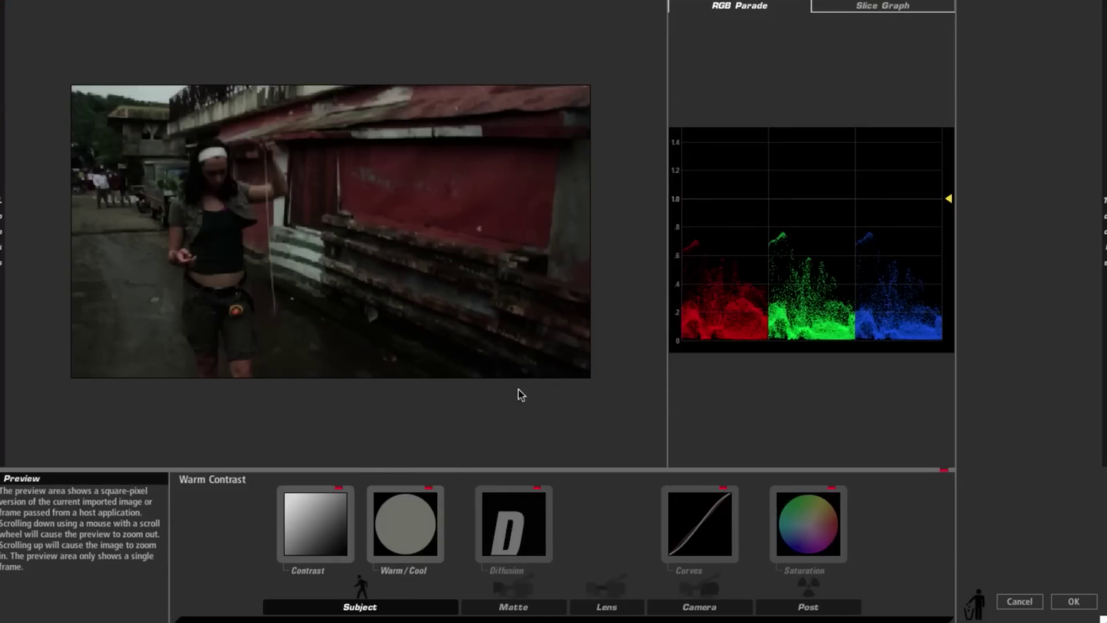
{"action": "left_click", "coordinate": [411, 502]}
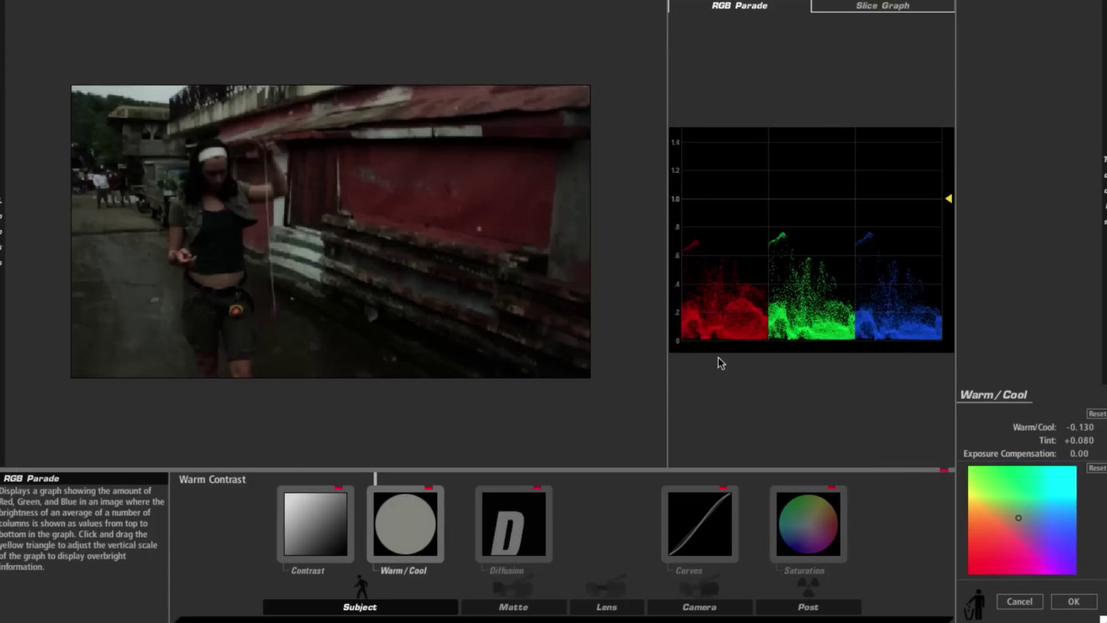
Compare the shot with and without the Warm Contrast look by switching its whole tool chain off and on
{"action": "left_click", "coordinate": [944, 472]}
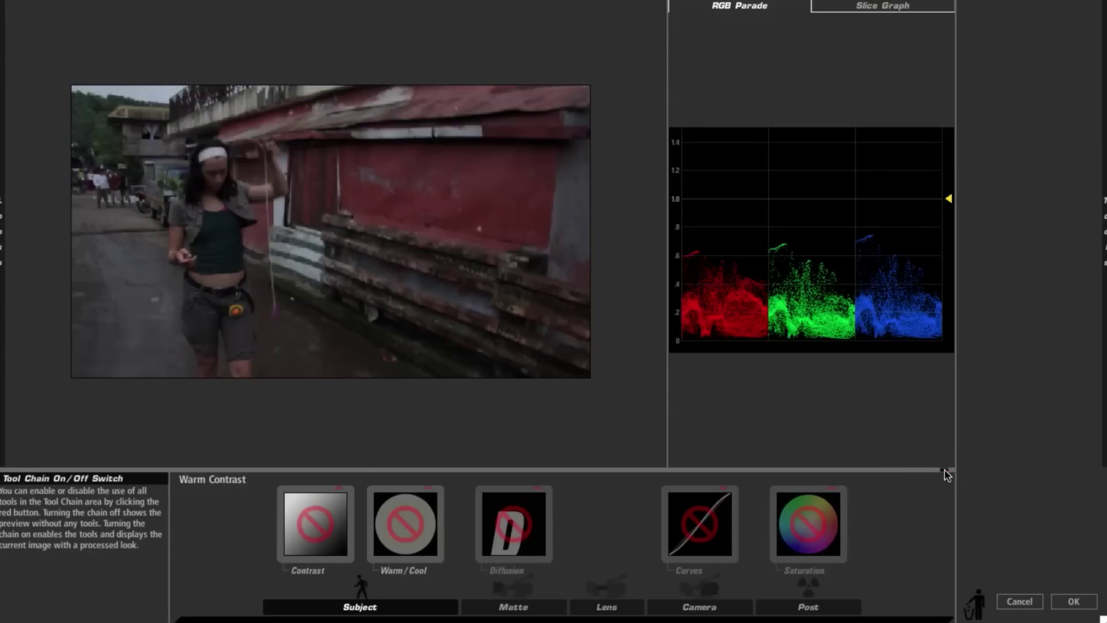
{"action": "left_click", "coordinate": [946, 473]}
{"action": "left_click", "coordinate": [946, 473]}
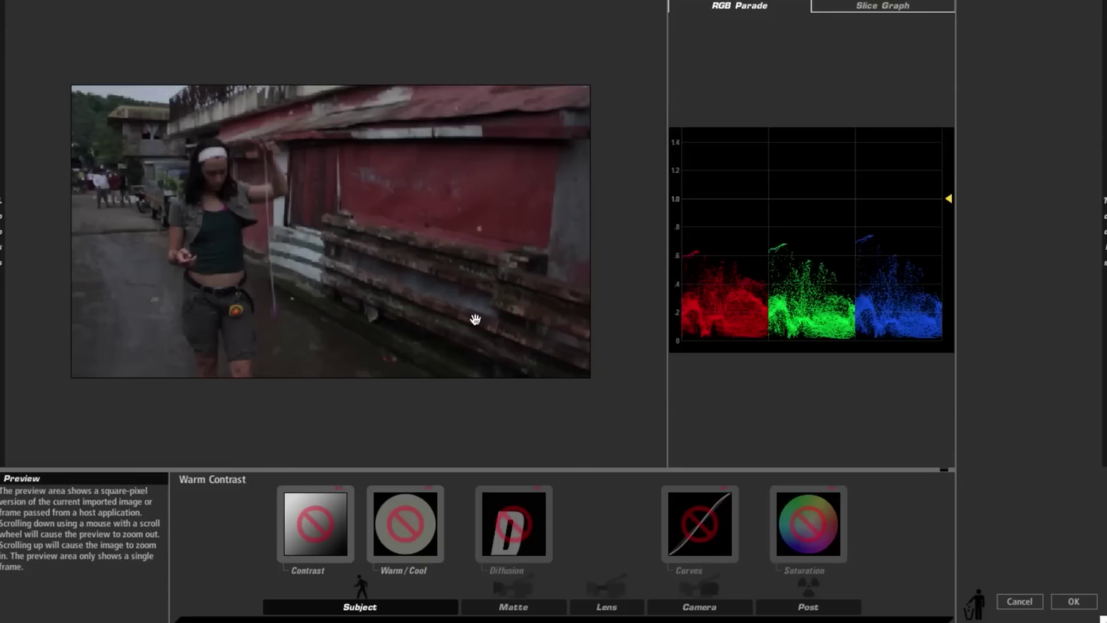
{"action": "left_click", "coordinate": [945, 472]}
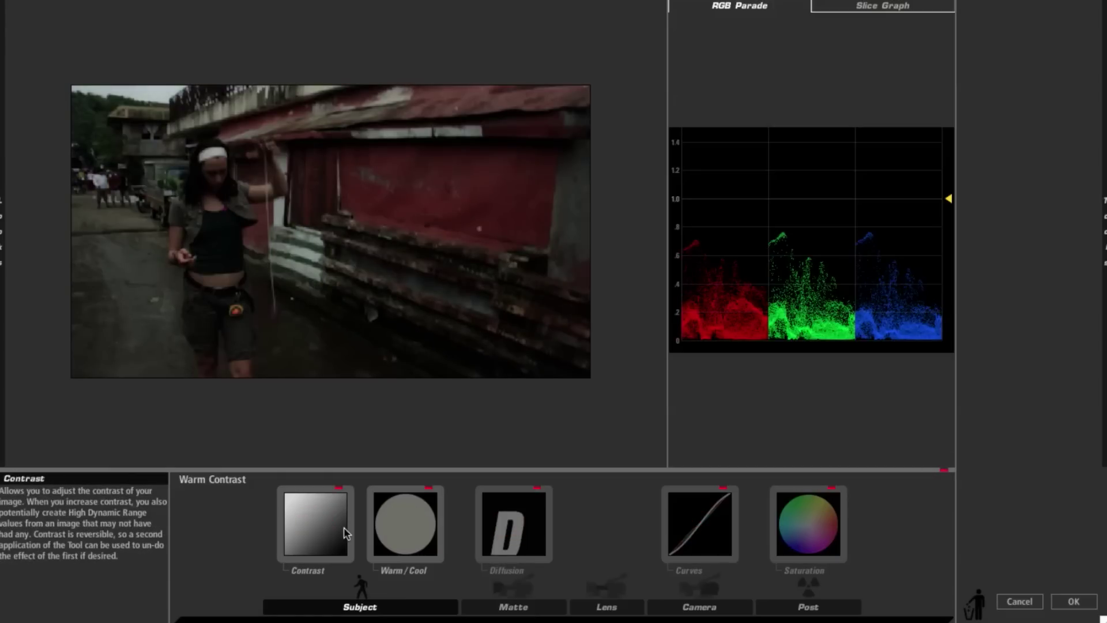
Open the settings of the Contrast tool in the Warm Contrast look
{"action": "left_click", "coordinate": [321, 537]}
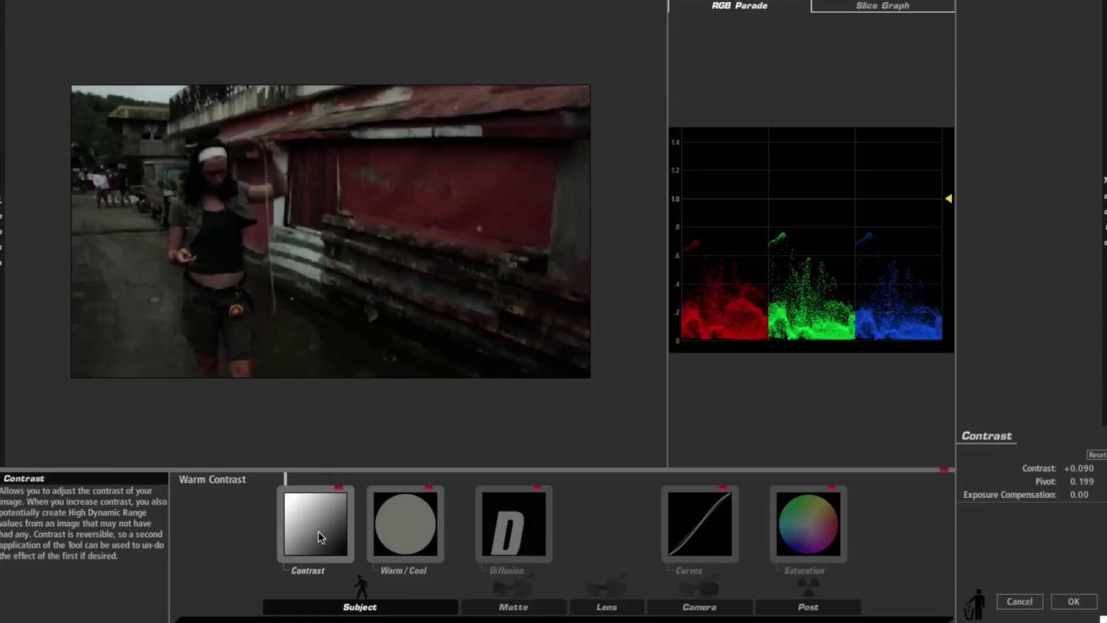